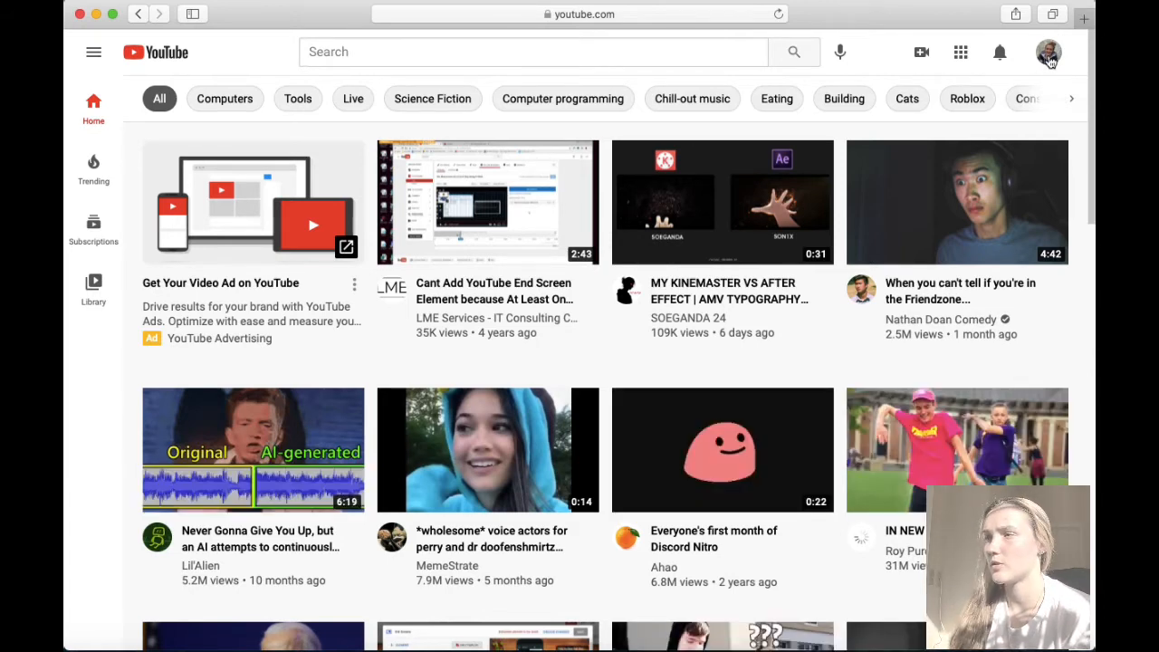
- Open the branding settings of your own channel's customization page
click(1048, 54)
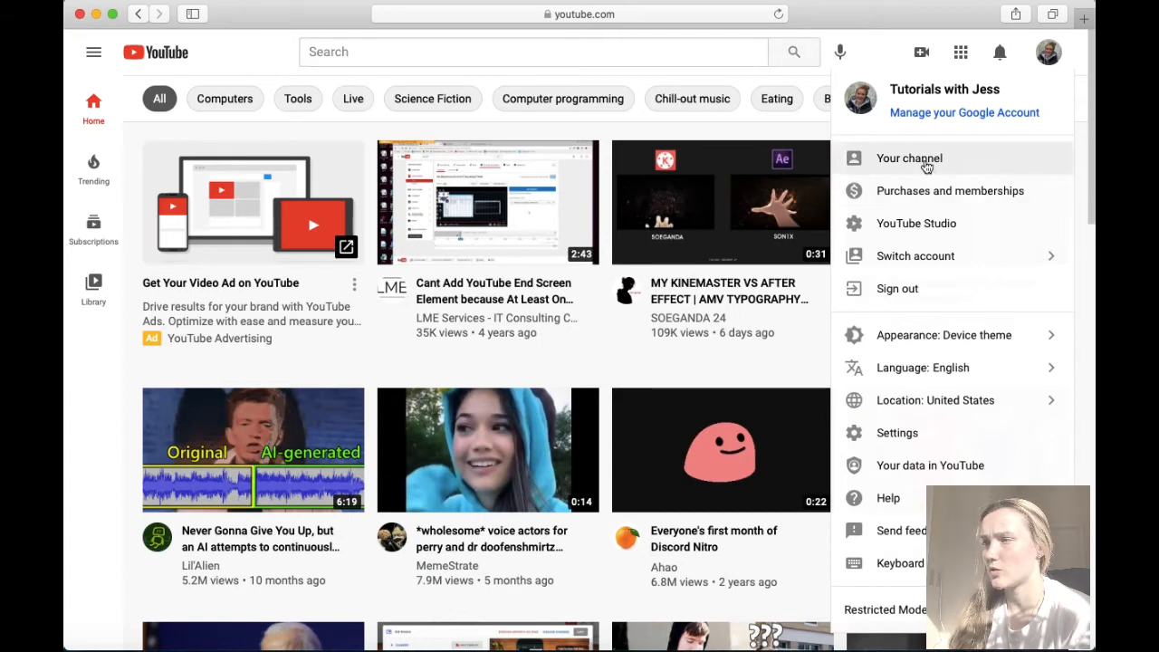
click(925, 168)
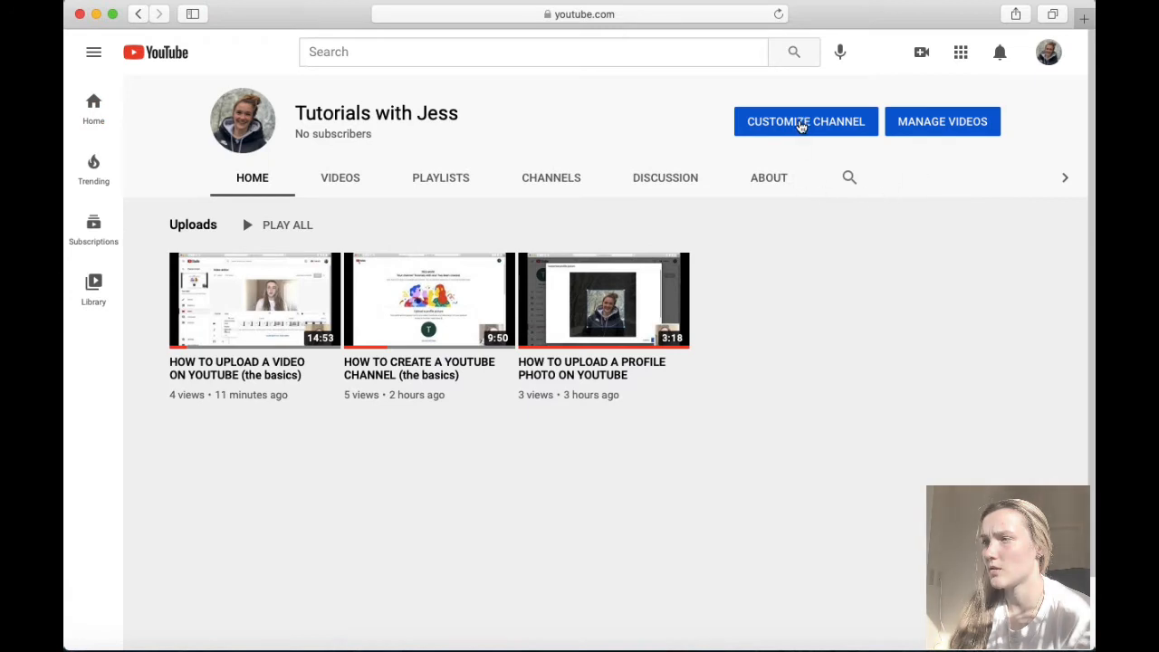
click(800, 127)
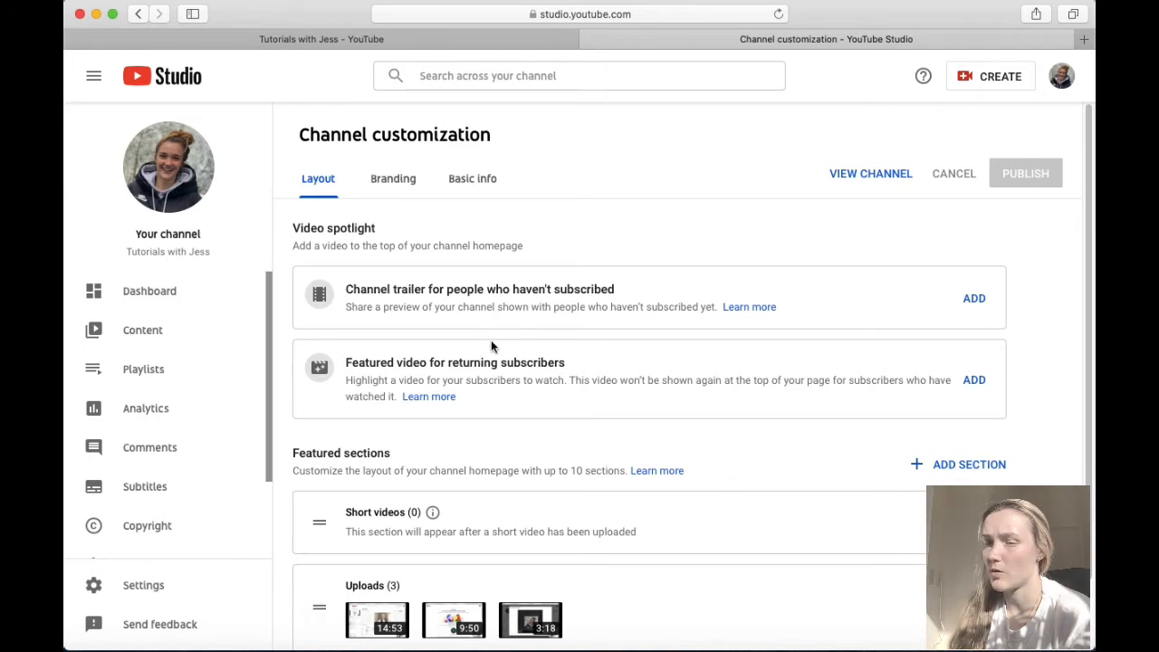
click(406, 186)
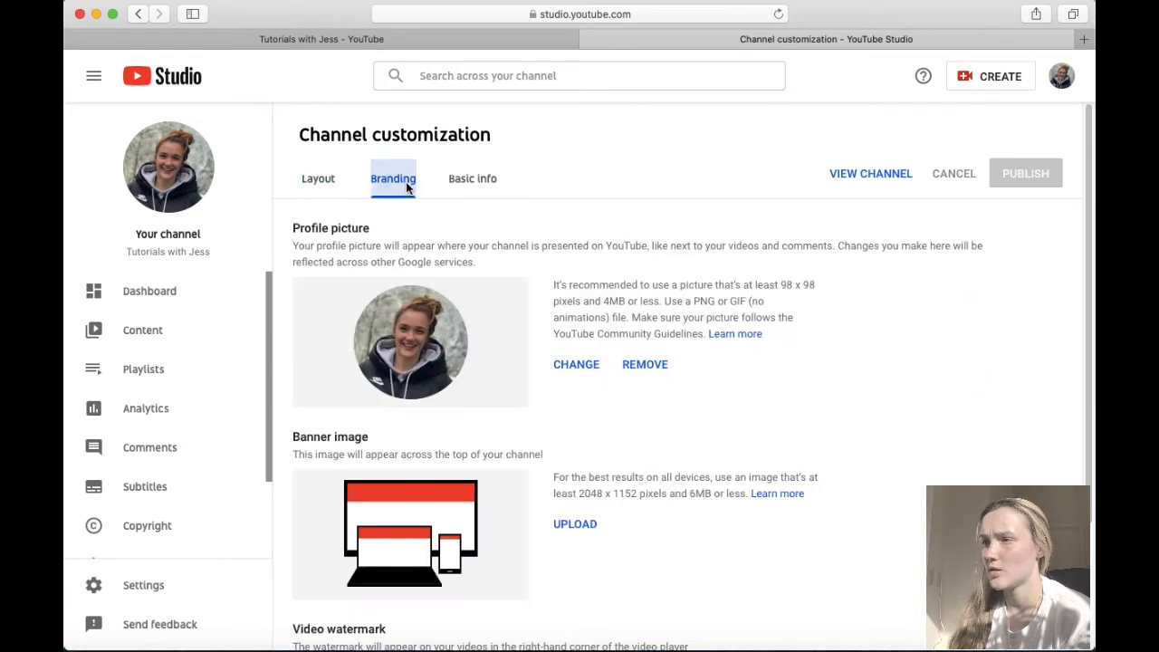
- Upload Untitled_Artwork.png from the Desktop as the channel's banner image
scroll(465, 331, down, 4)
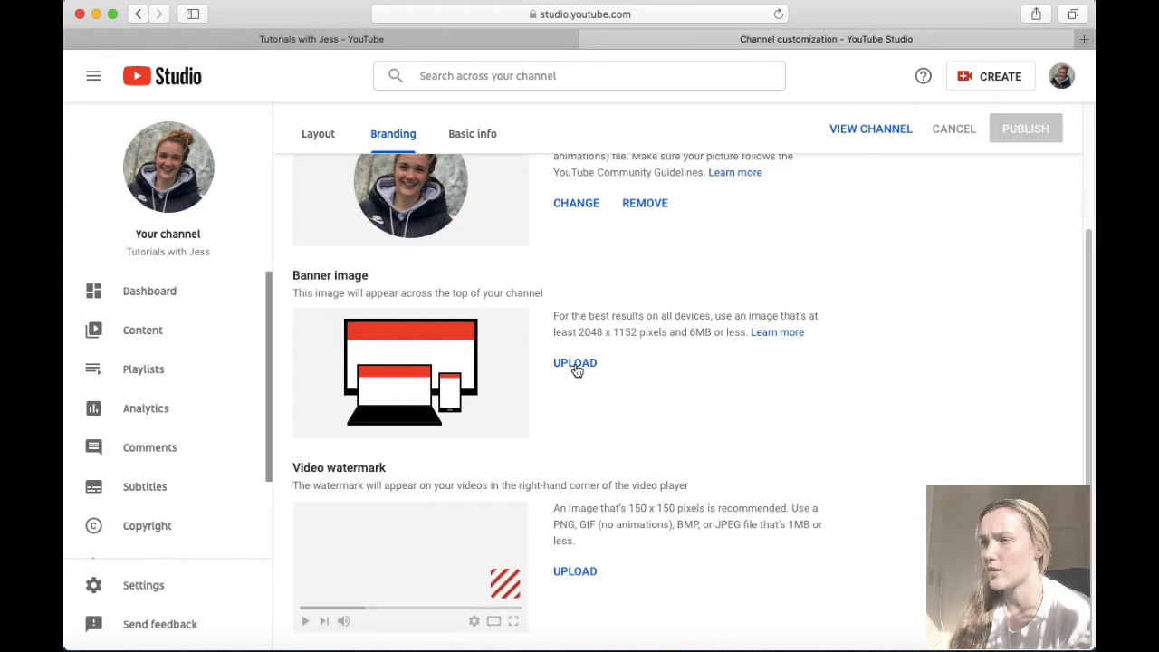
click(576, 364)
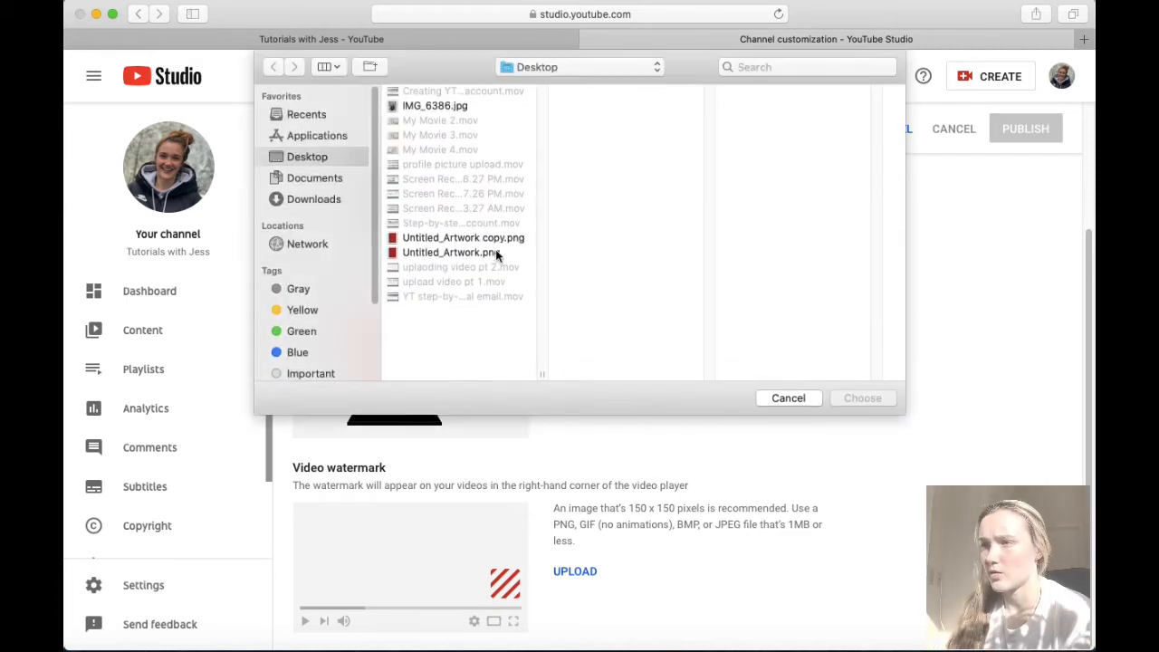
click(495, 254)
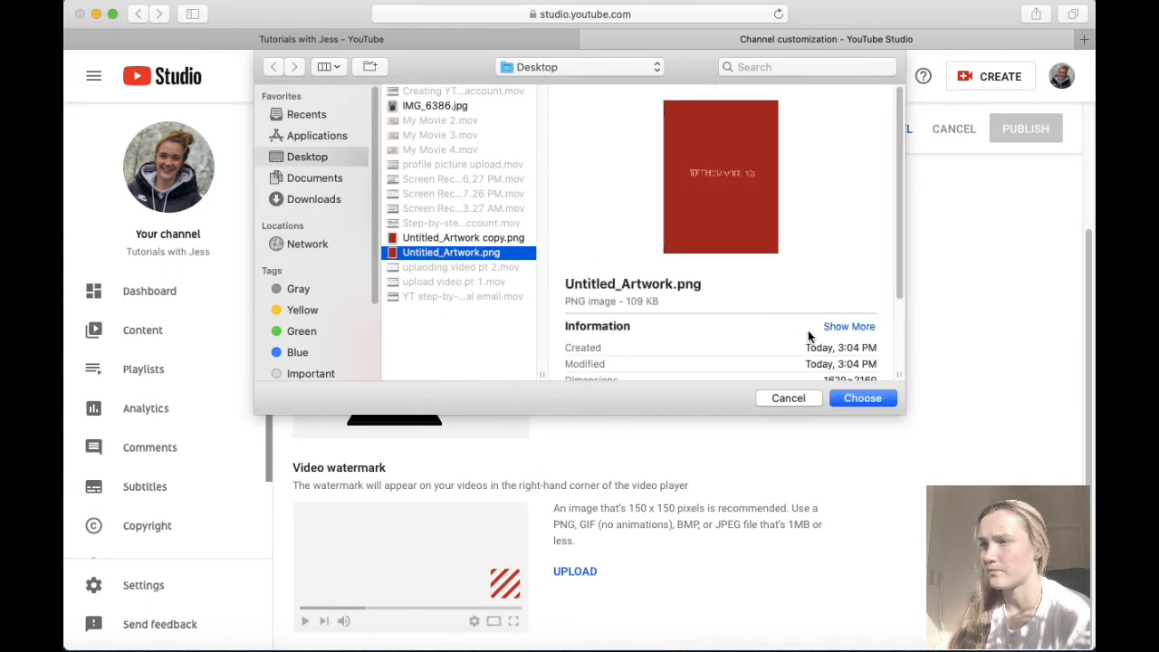
click(863, 397)
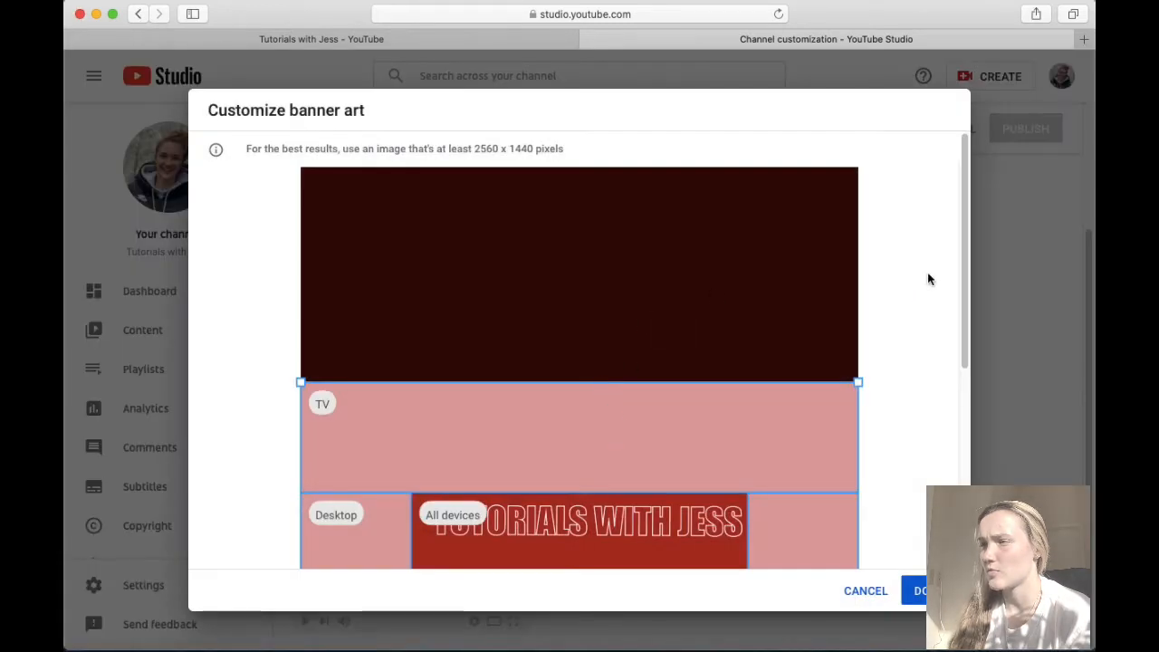
- Shrink and reposition the banner crop so the title text fits inside the All devices area, and apply it
drag(964, 288, 950, 382)
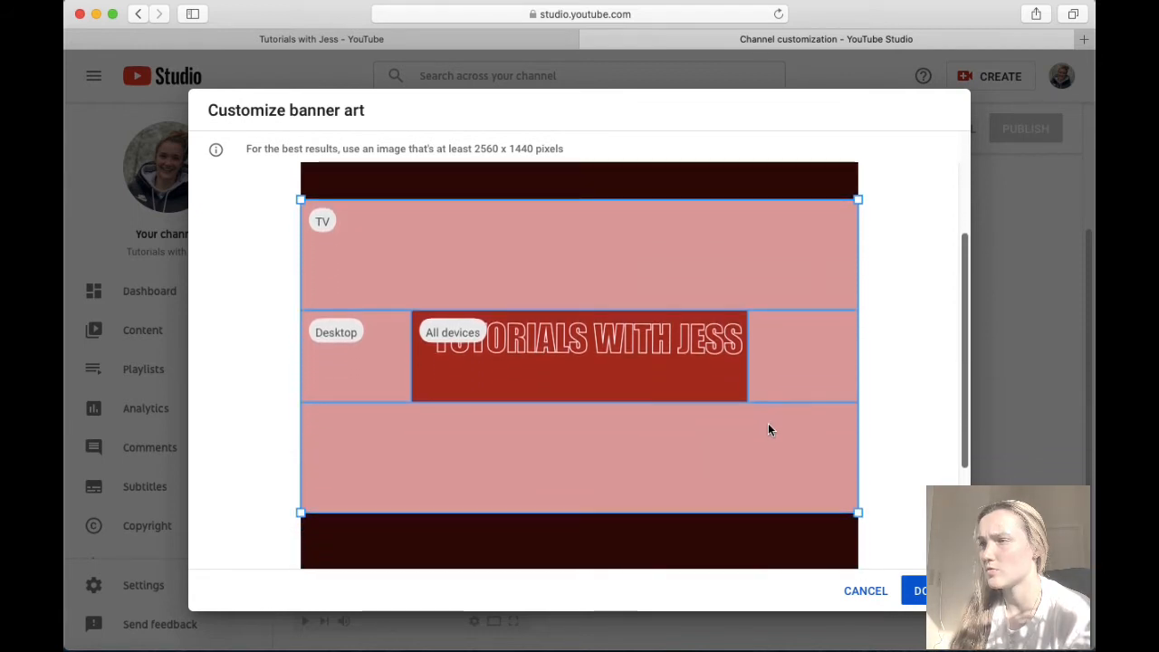
drag(768, 422, 768, 419)
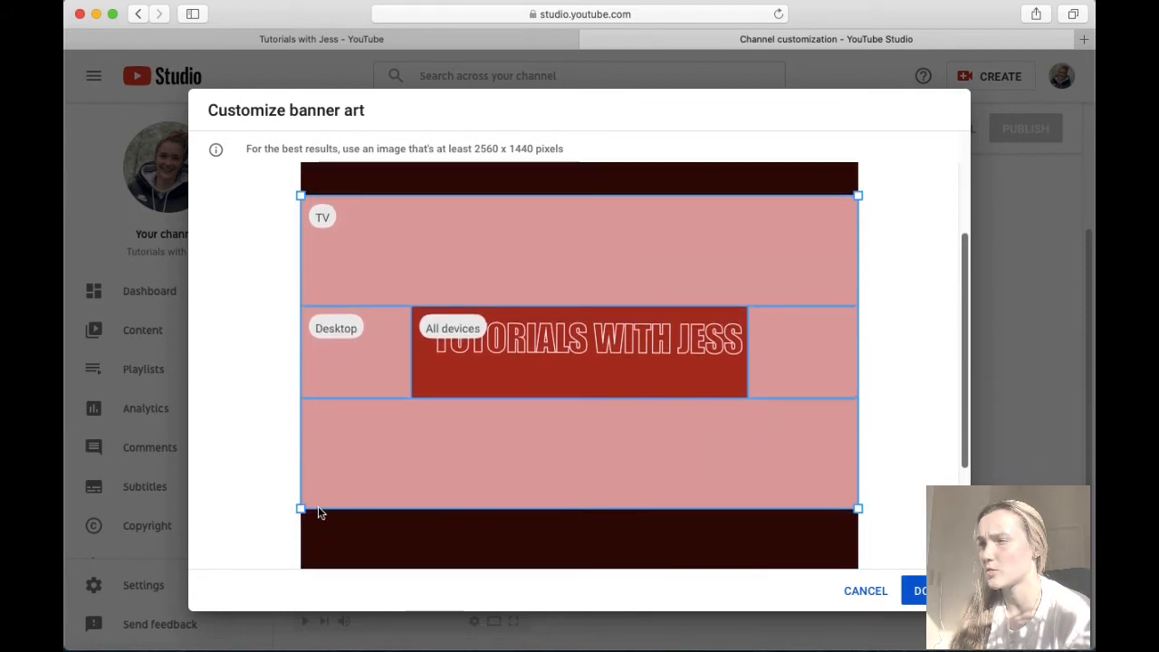
drag(301, 509, 323, 497)
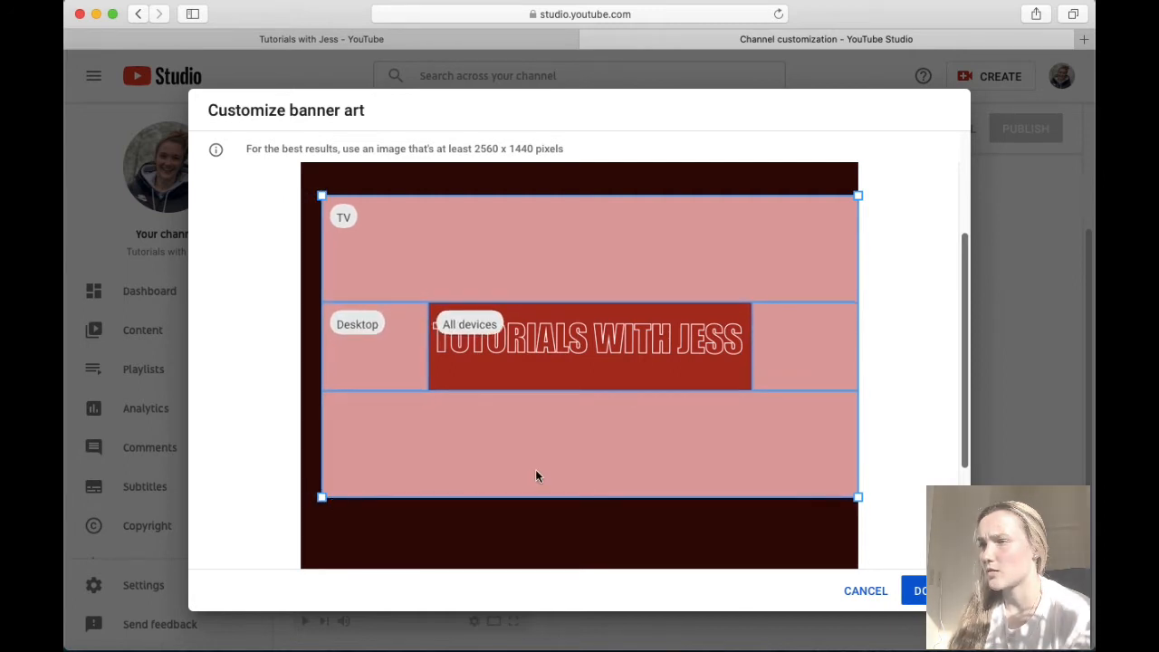
drag(536, 471, 535, 462)
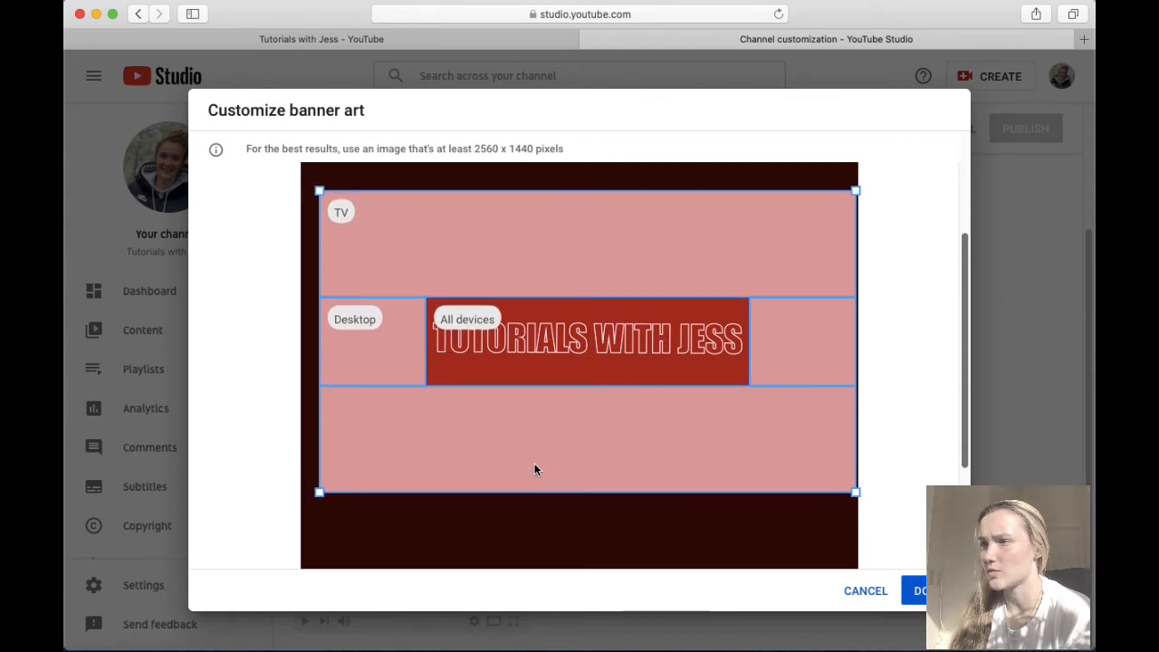
click(921, 593)
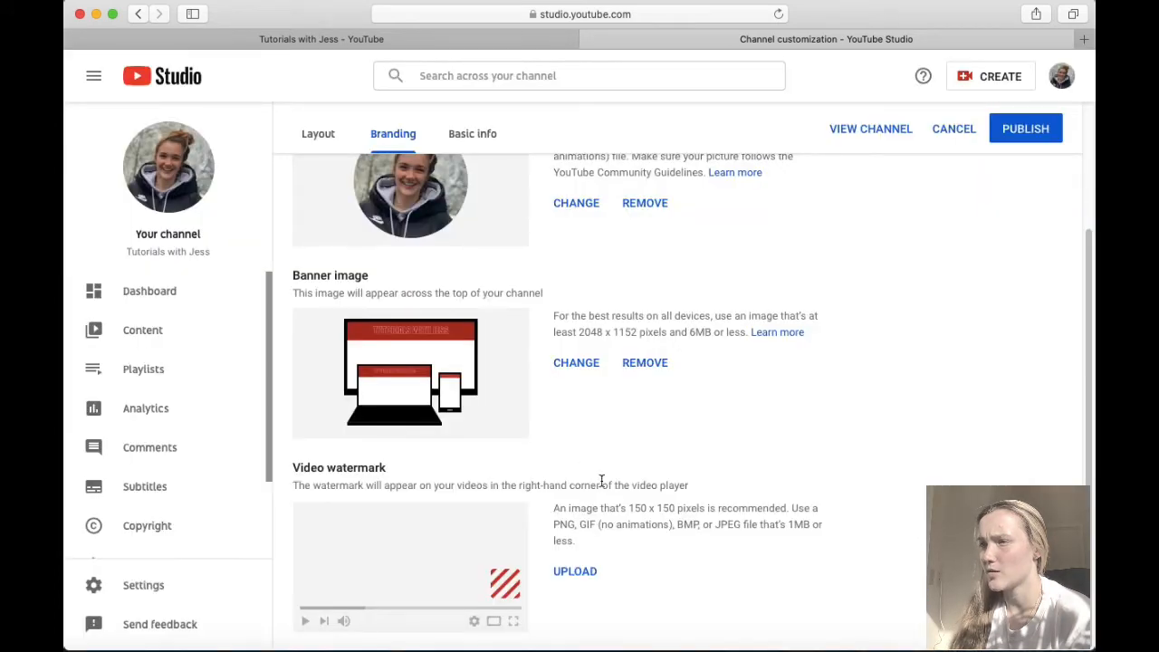
- Upload Untitled_Artwork copy.png from the Desktop as the video watermark
click(585, 577)
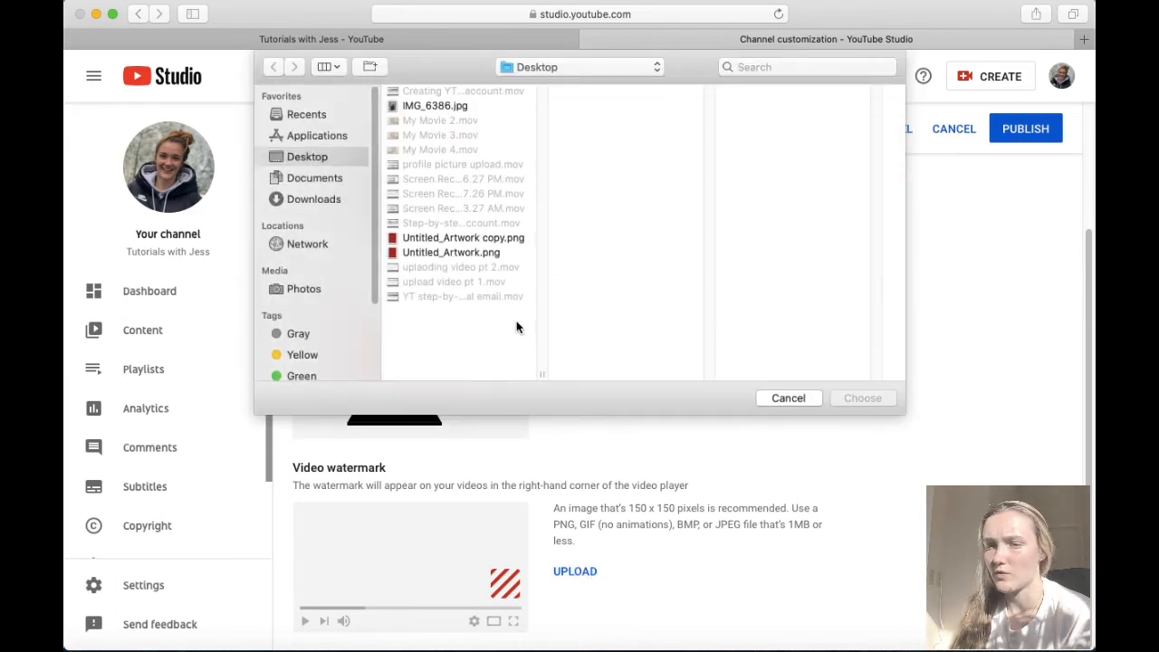
click(492, 237)
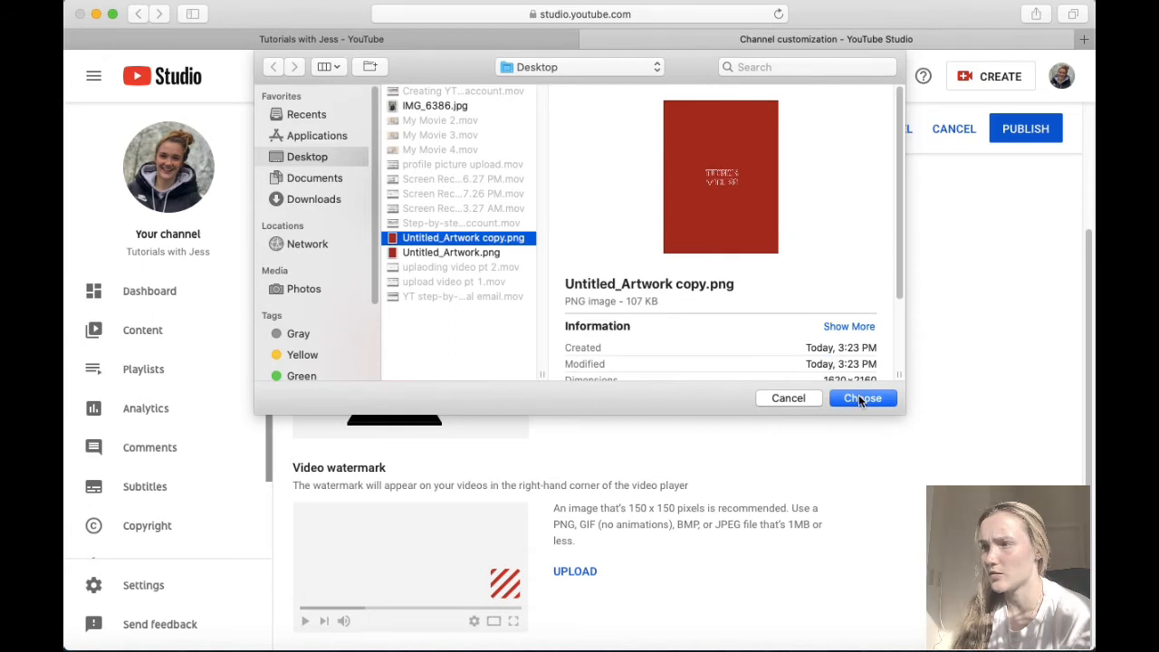
click(861, 398)
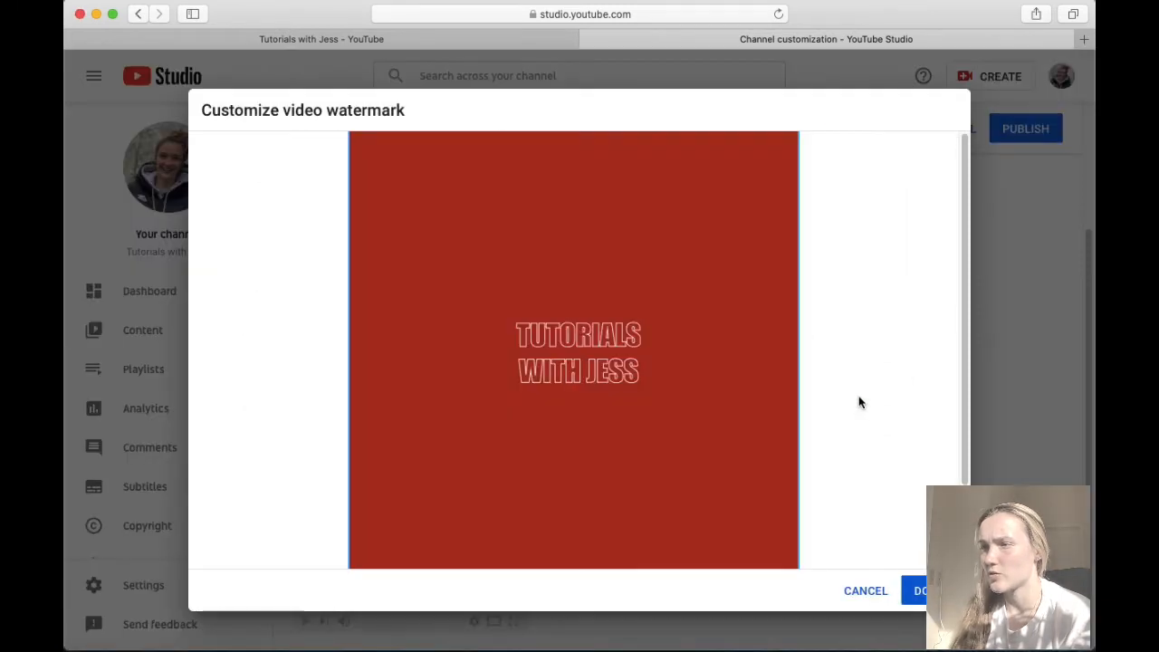
- Crop the watermark to a small square closely framing the two-line title text, and apply it
scroll(705, 398, down, 2)
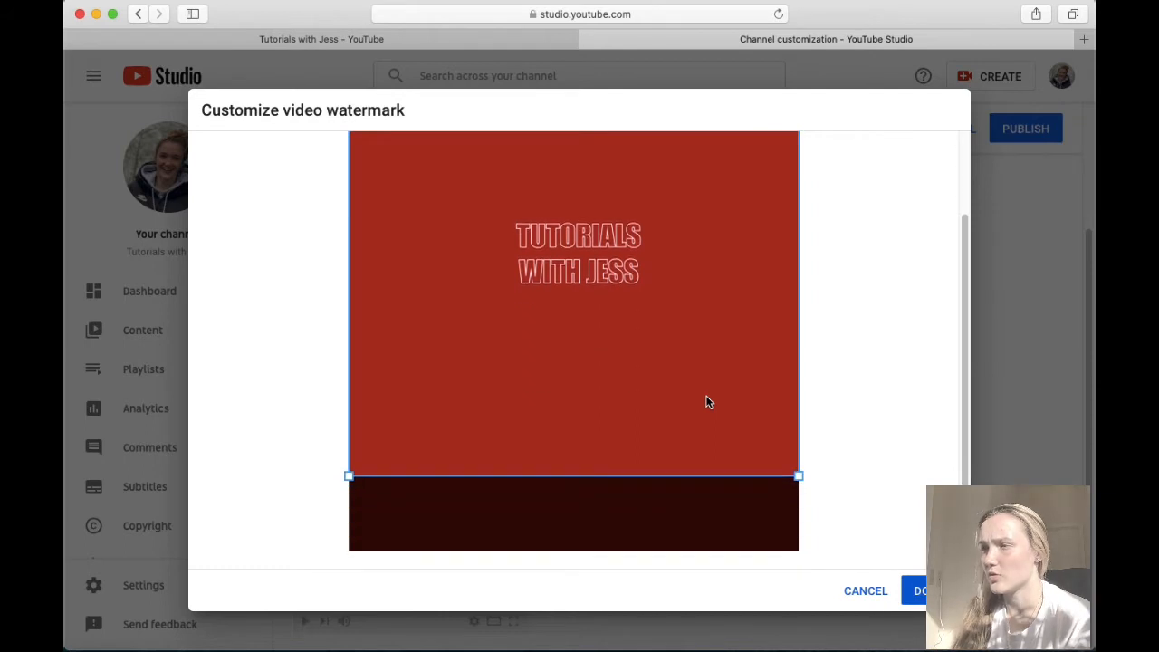
drag(798, 475, 401, 190)
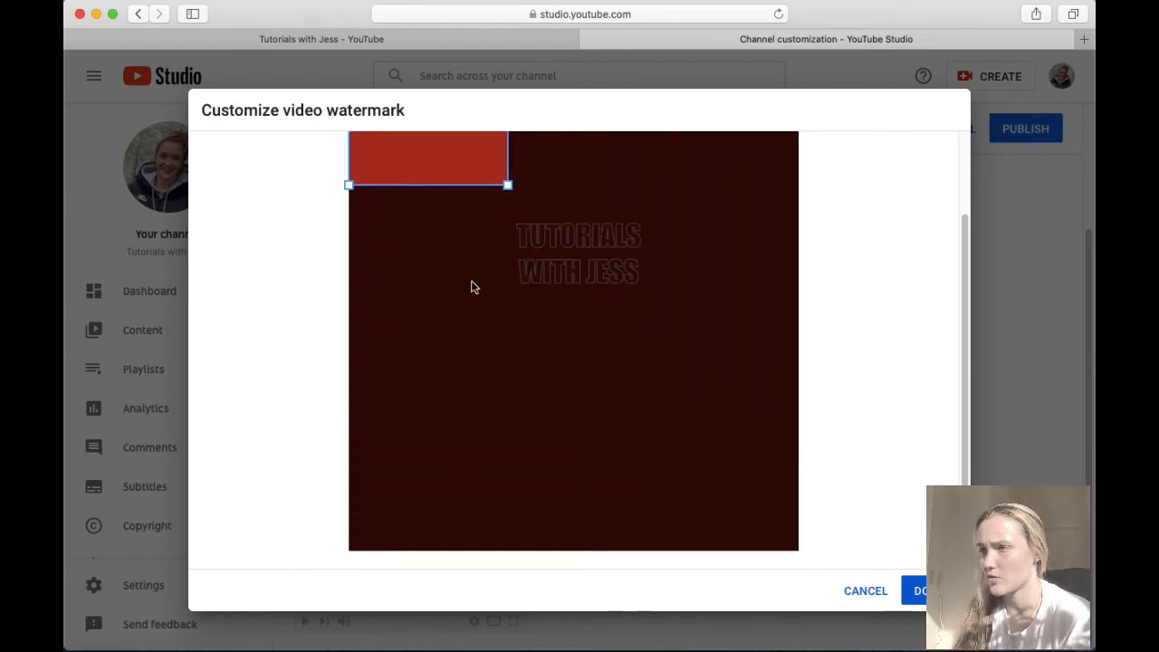
scroll(471, 287, up, 2)
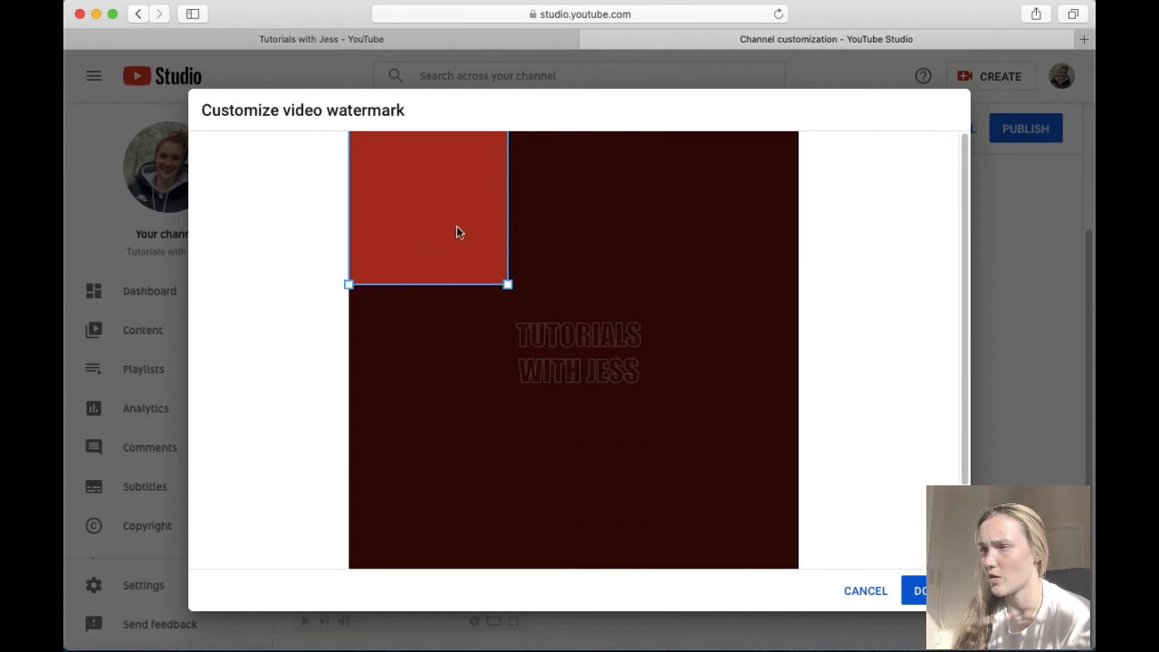
drag(456, 233, 603, 366)
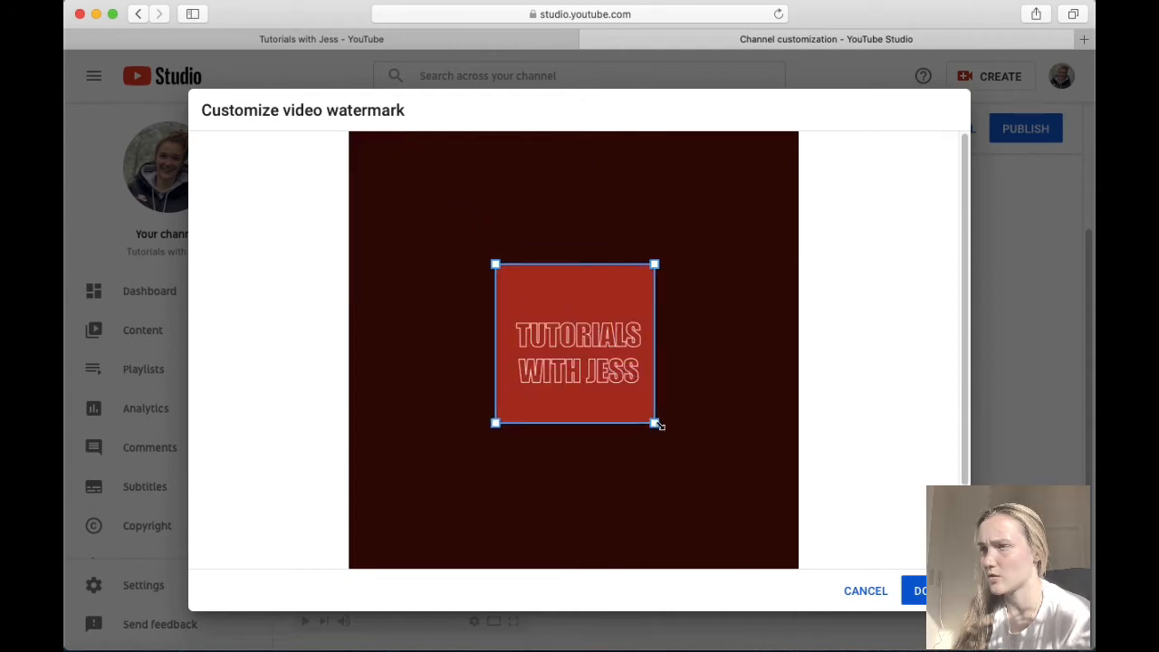
drag(655, 423, 634, 404)
mouse_move(584, 344)
mouse_down()
mouse_move(607, 354)
mouse_move(595, 362)
mouse_up()
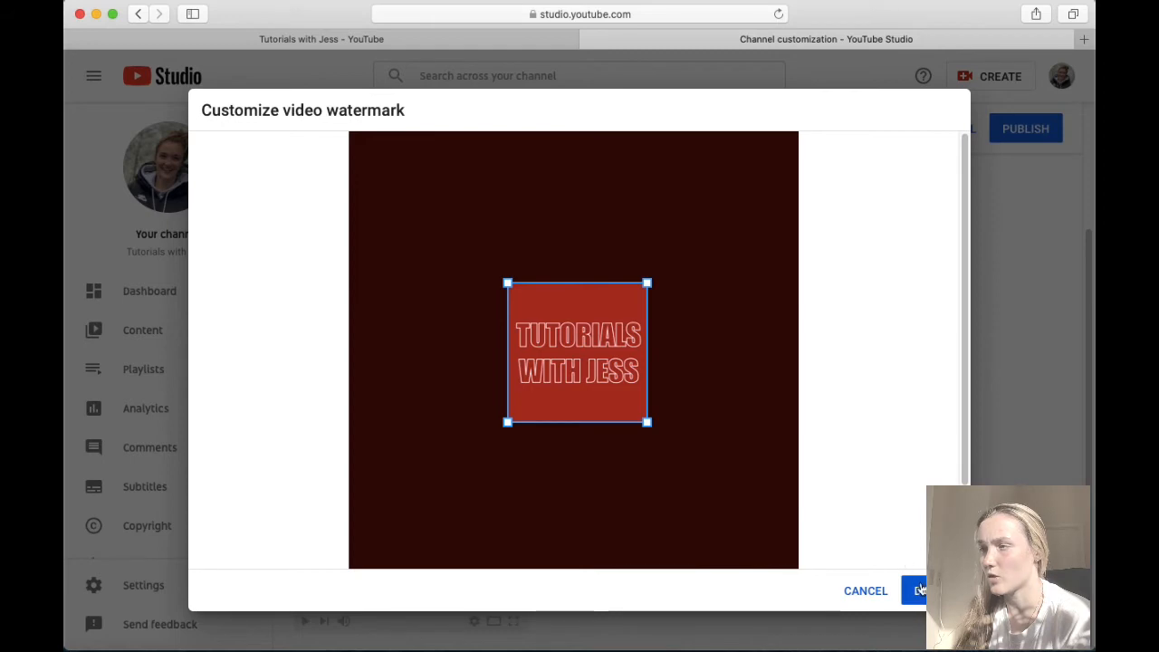
click(920, 590)
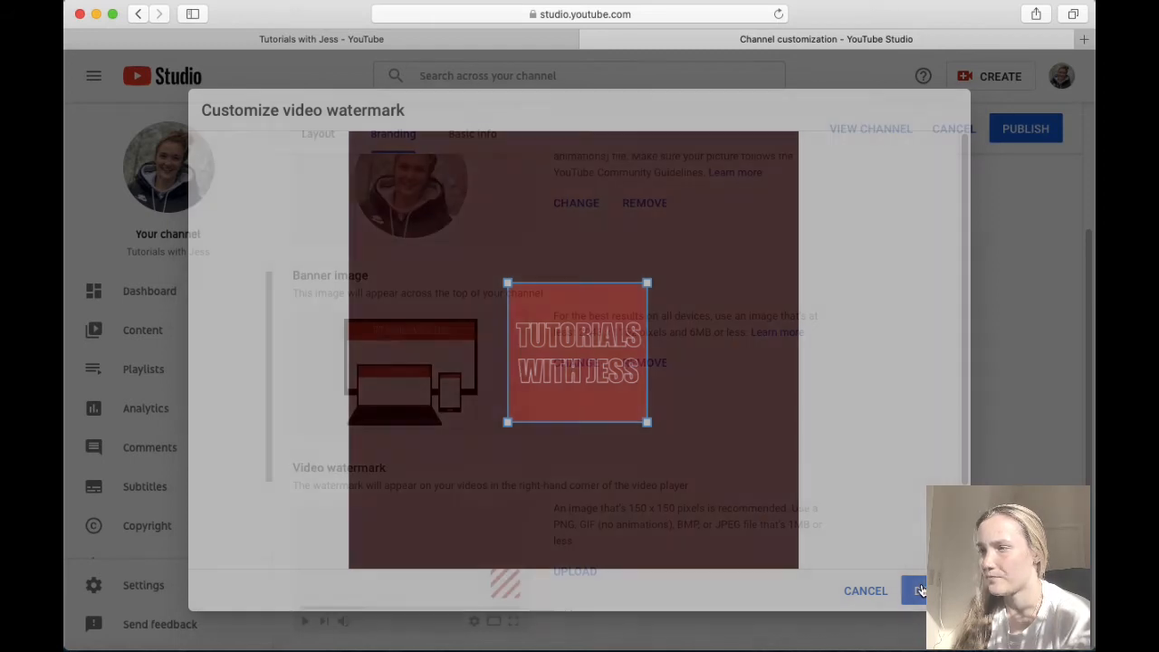
- Switch the video watermark's display time to a custom start time
scroll(637, 512, down, 1)
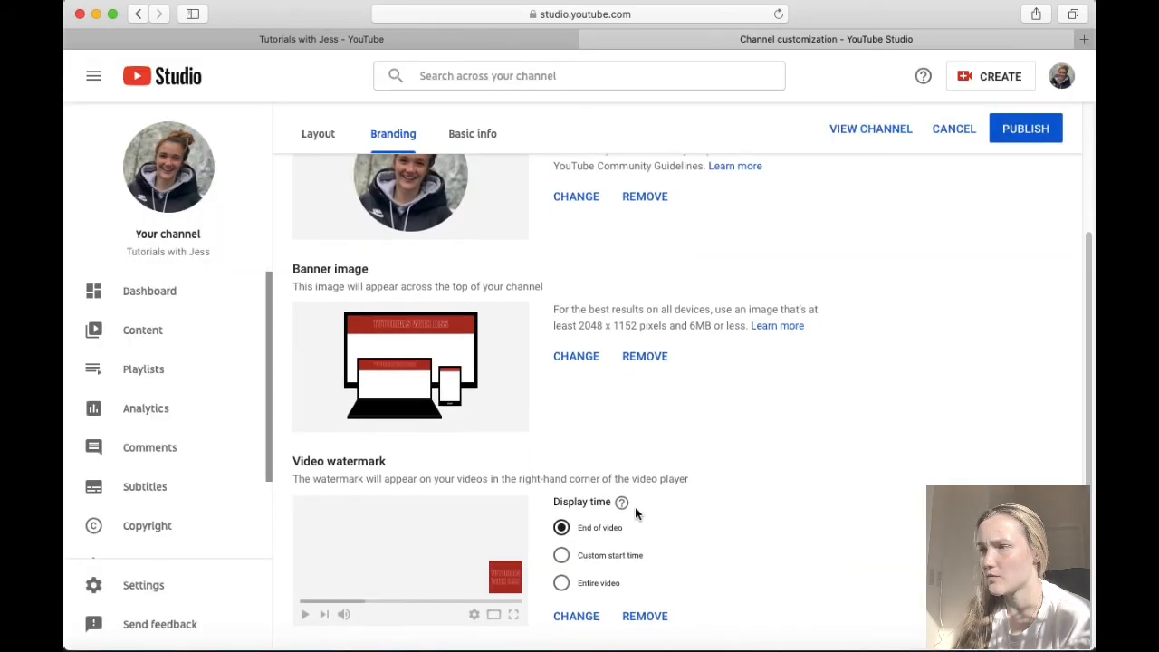
click(563, 557)
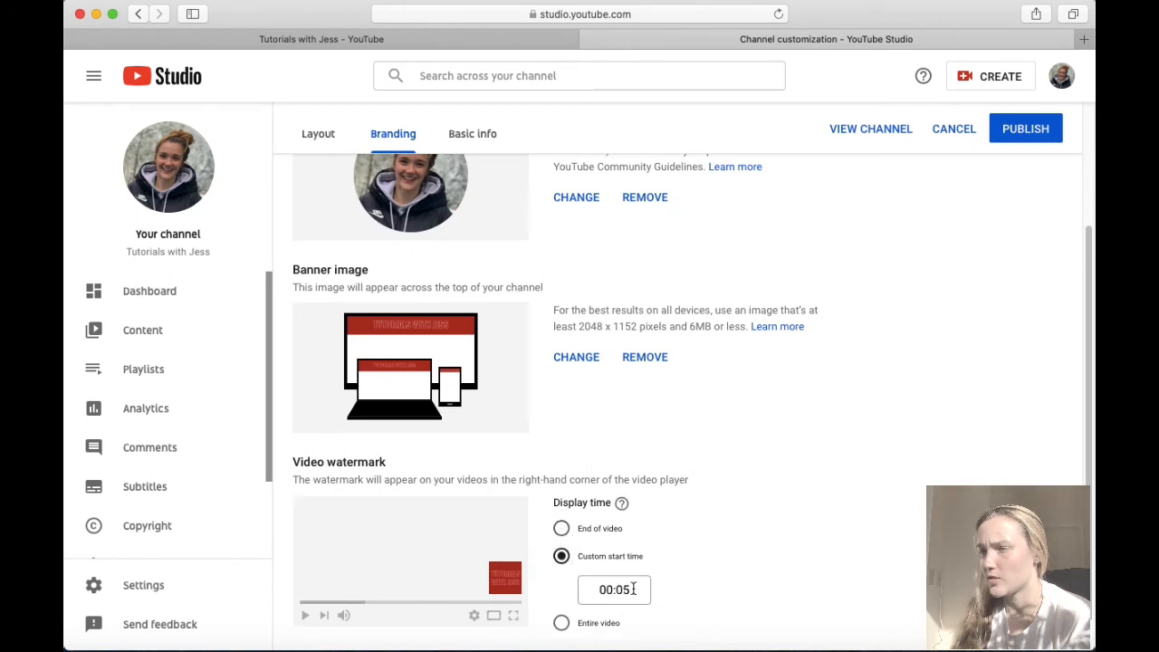
click(563, 624)
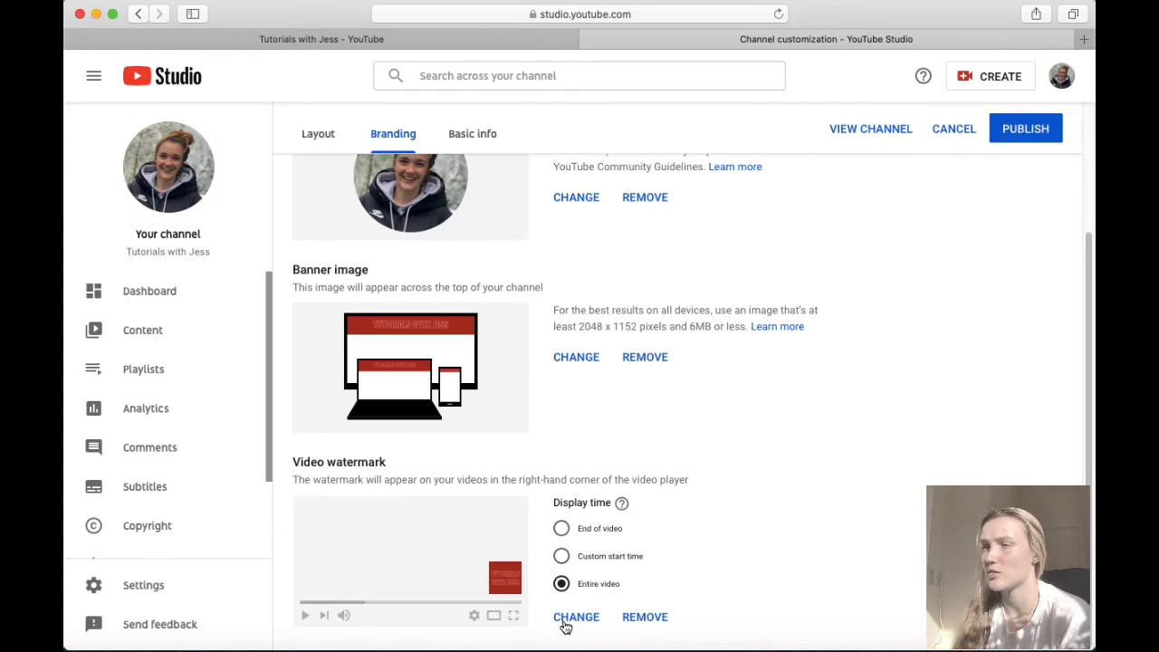
click(561, 556)
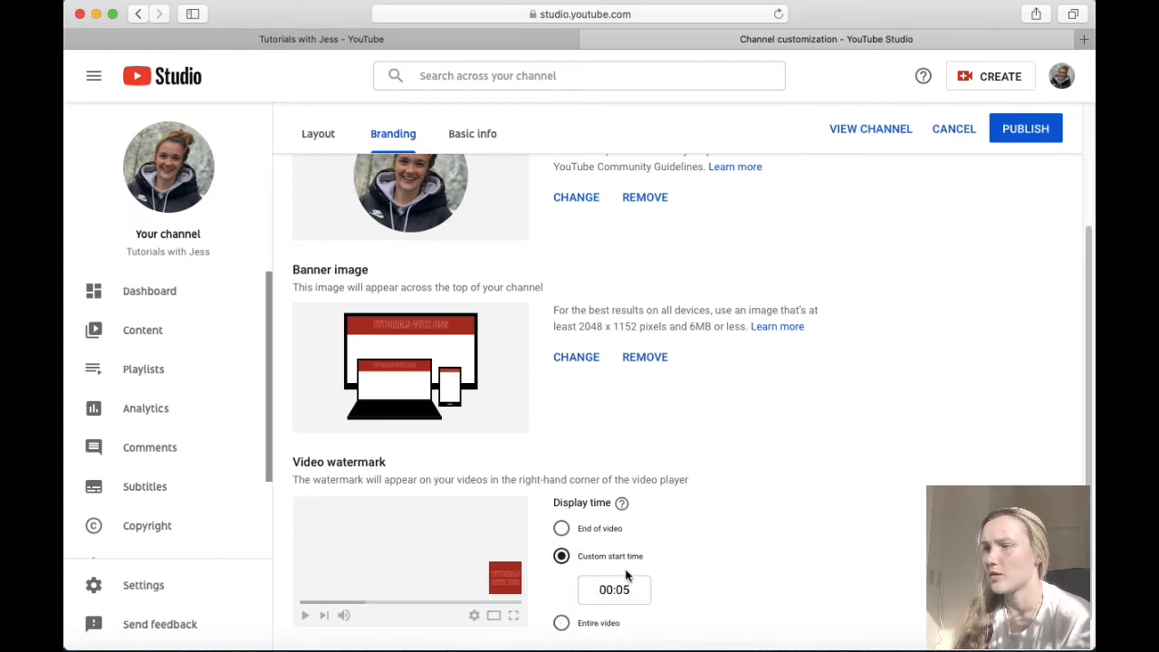
- Set the watermark's custom start time to 00:10
click(628, 589)
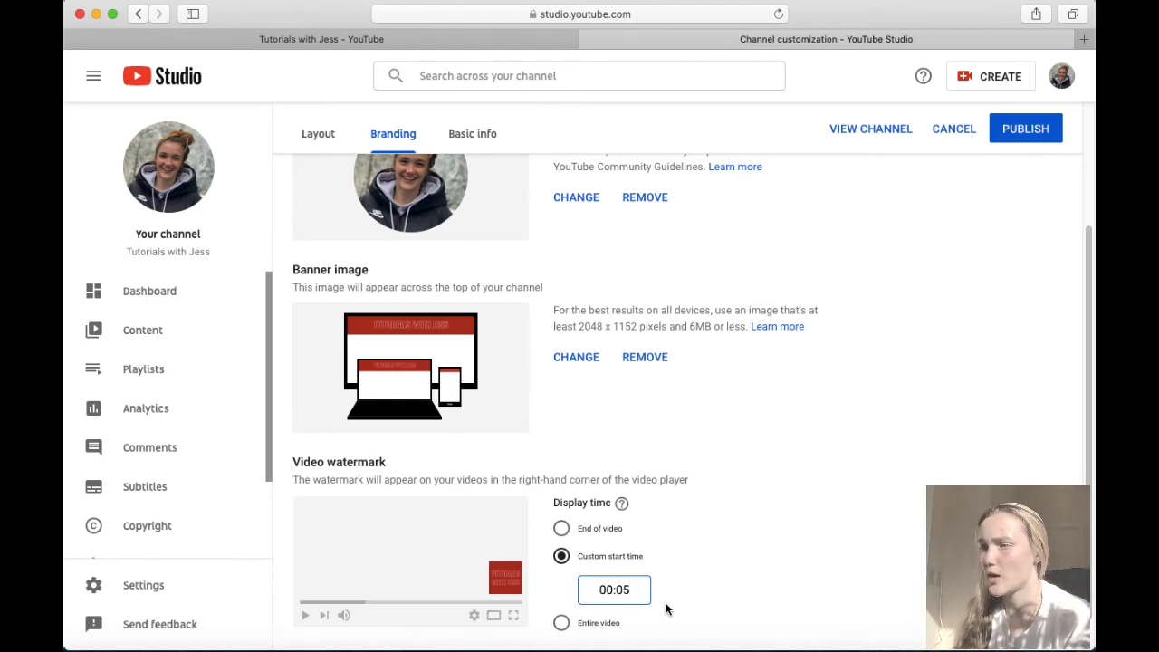
key(BackSpace)
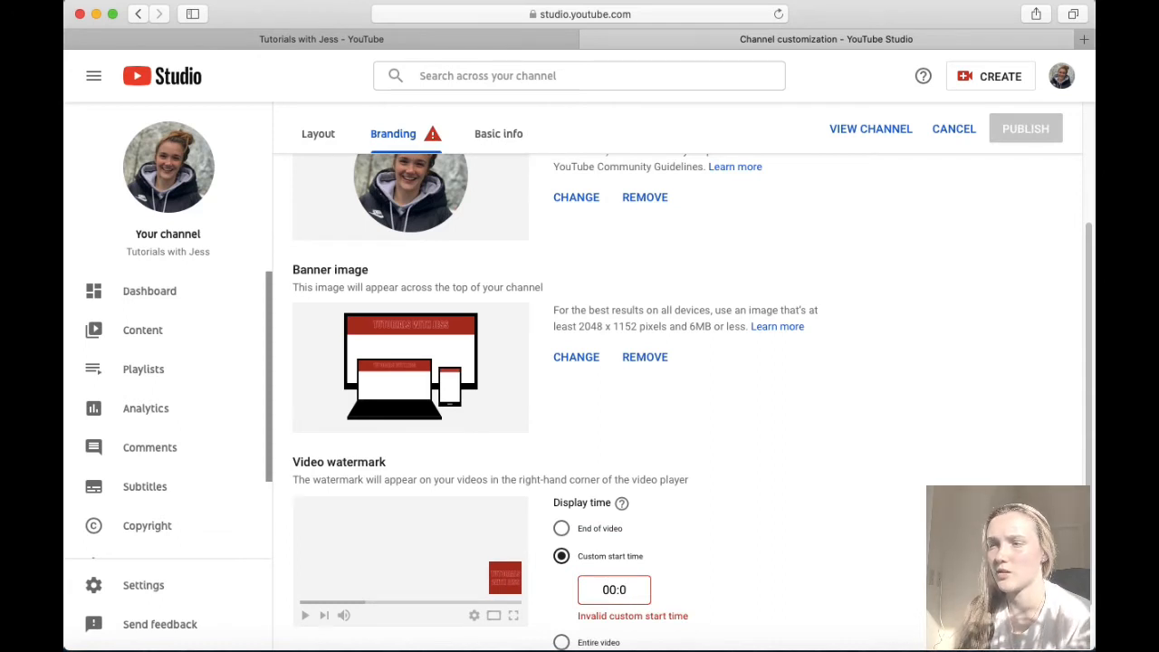
text(1)
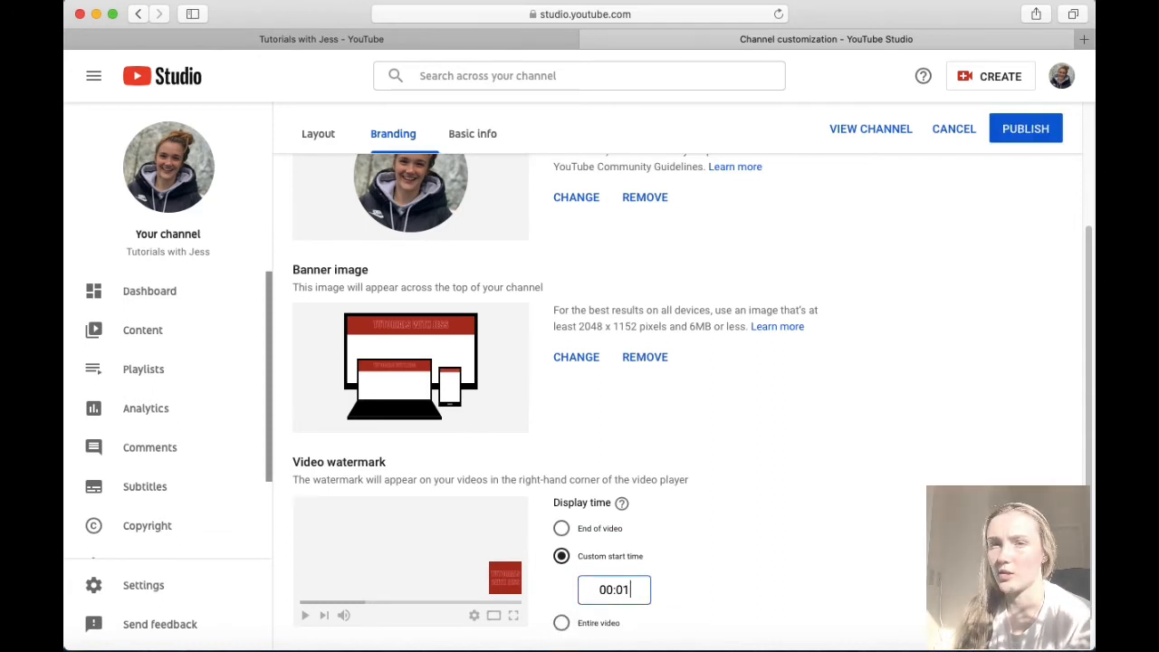
text(0)
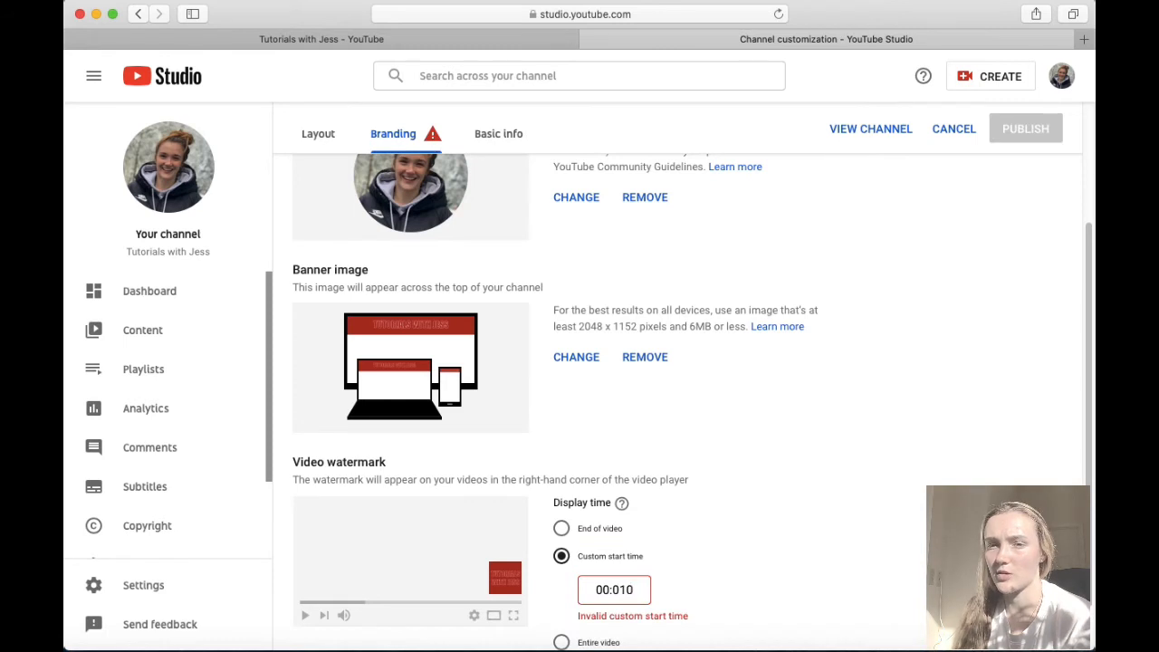
key(BackSpace)
key(BackSpace)
key(BackSpace)
text(1)
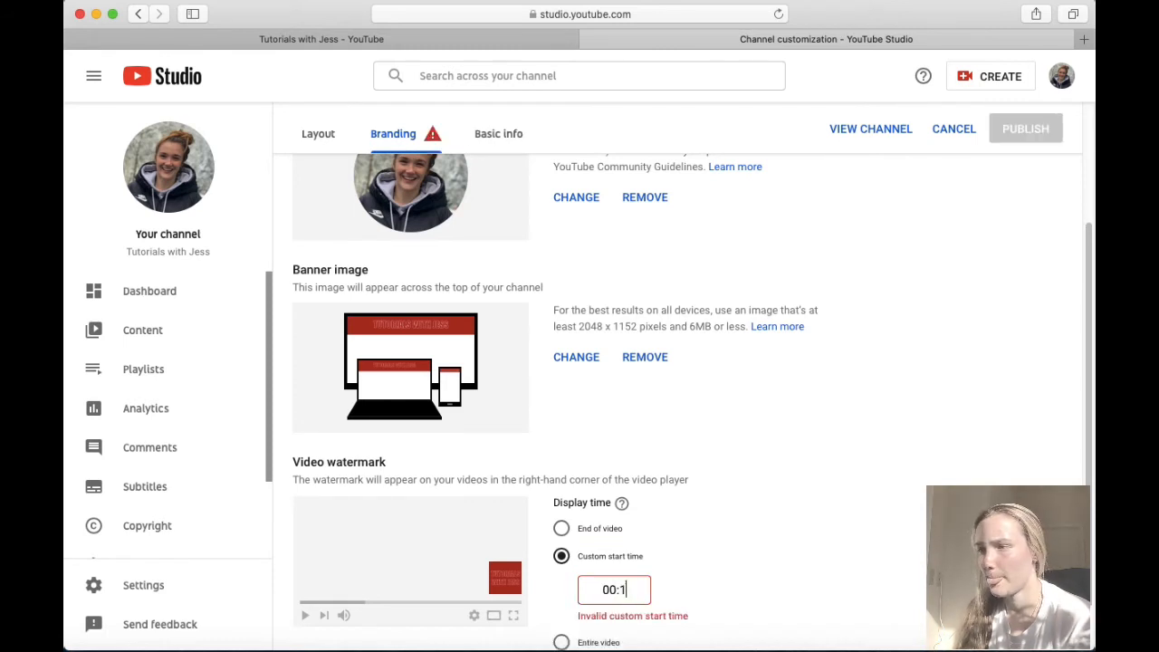
text(0)
scroll(632, 594, down, 1)
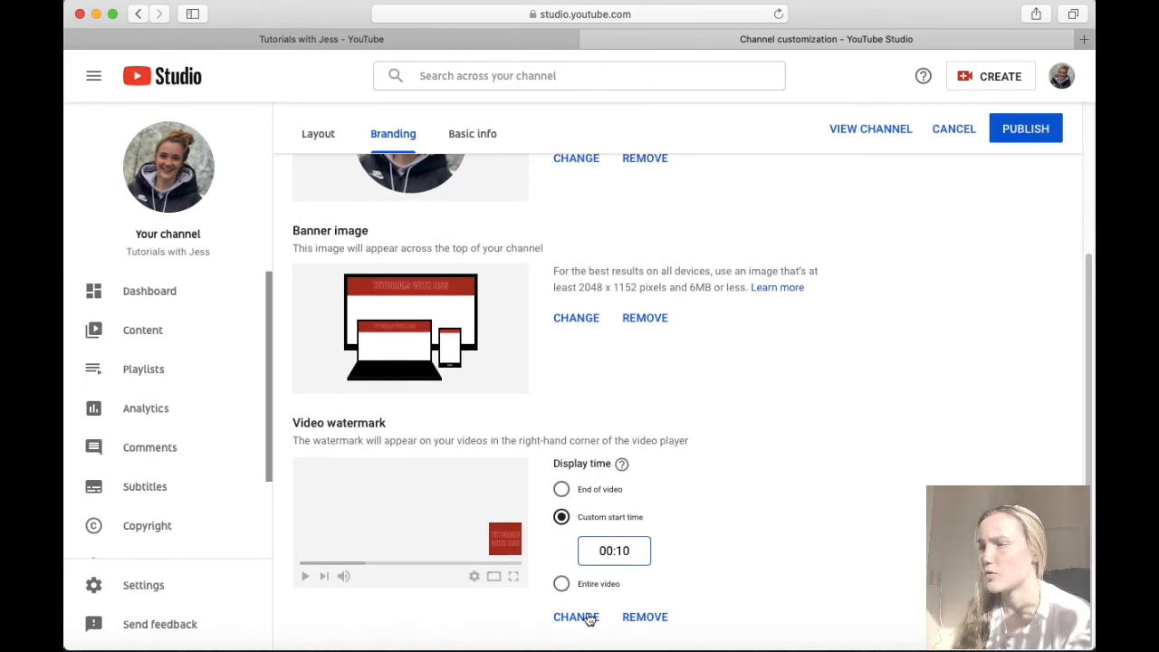
click(696, 541)
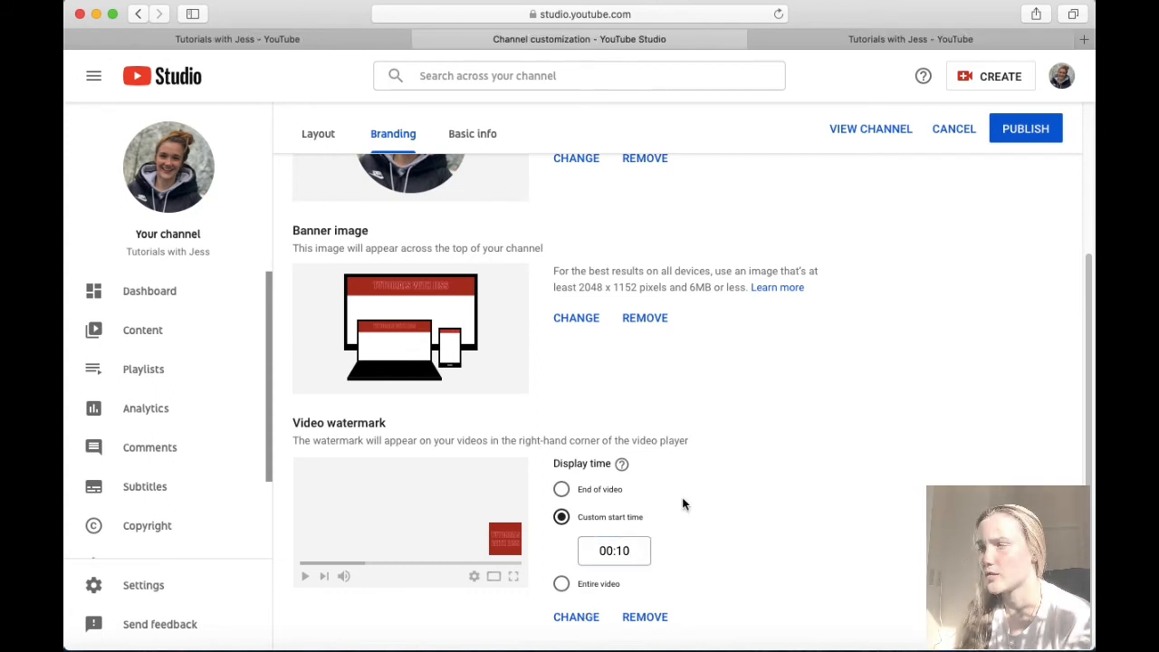
- Publish the branding changes and view the channel's public page
click(1023, 136)
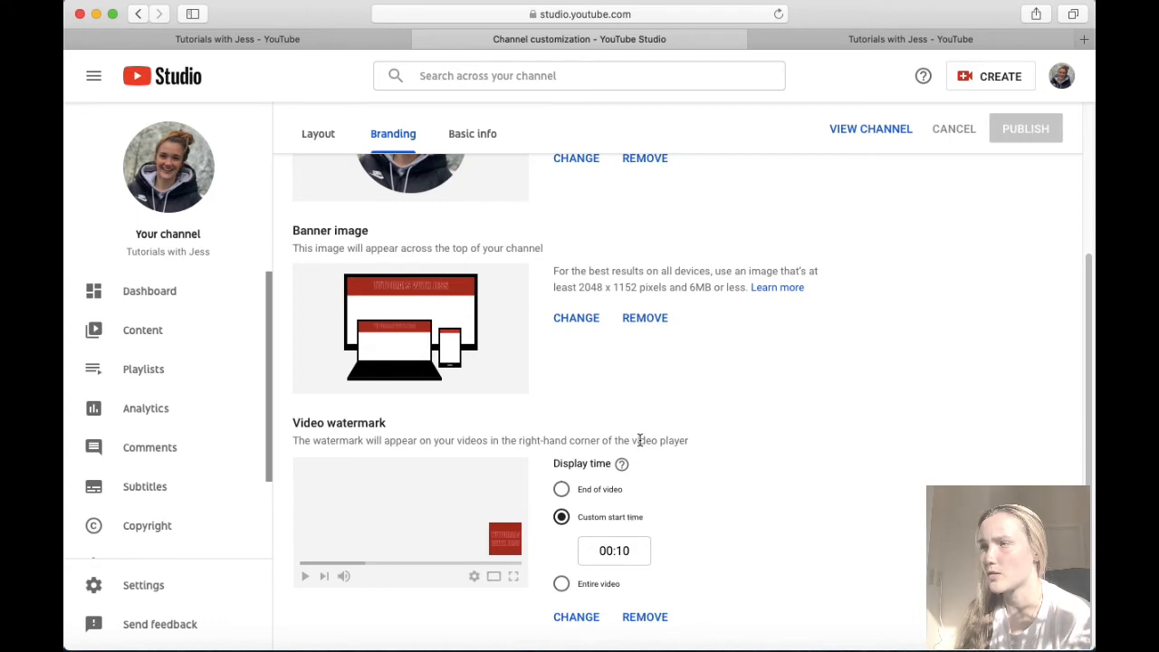
click(840, 137)
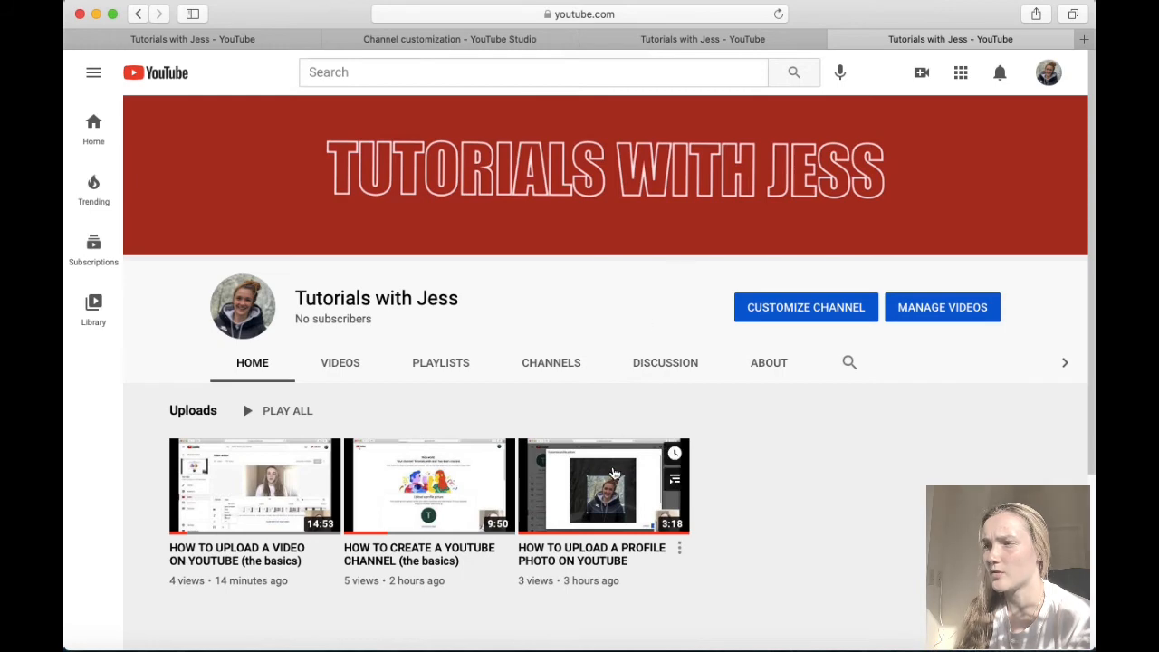
- Play the uploaded video "HOW TO UPLOAD A PROFILE PHOTO ON YOUTUBE" to check its watermark, and return to the channel page
click(612, 494)
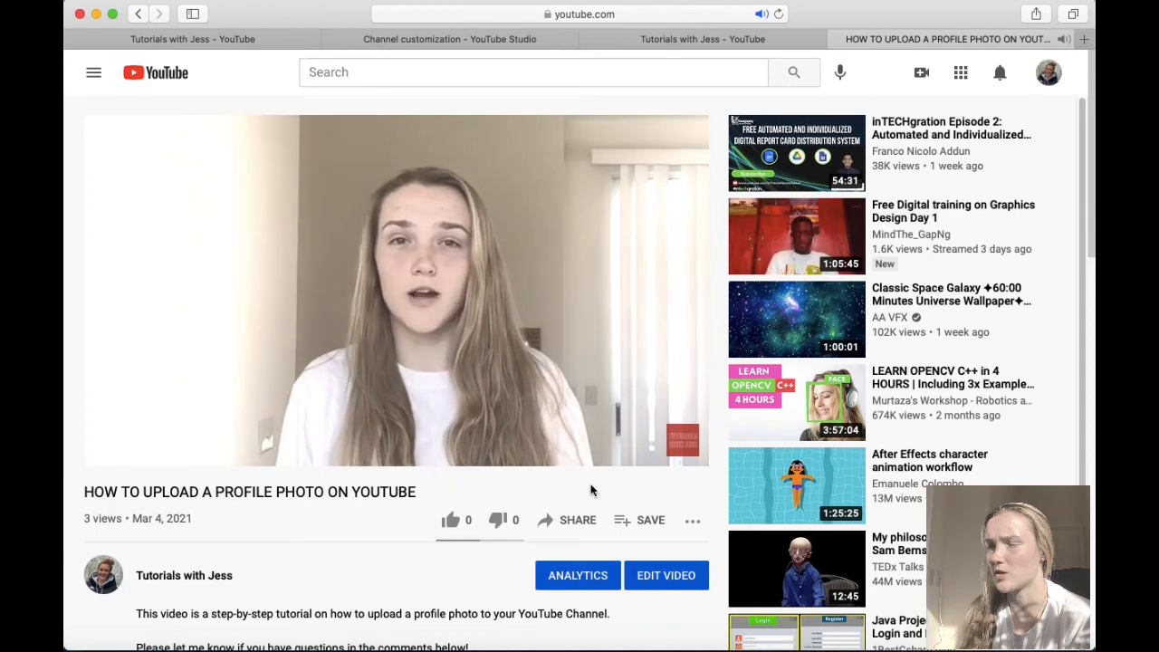
mouse_move(686, 412)
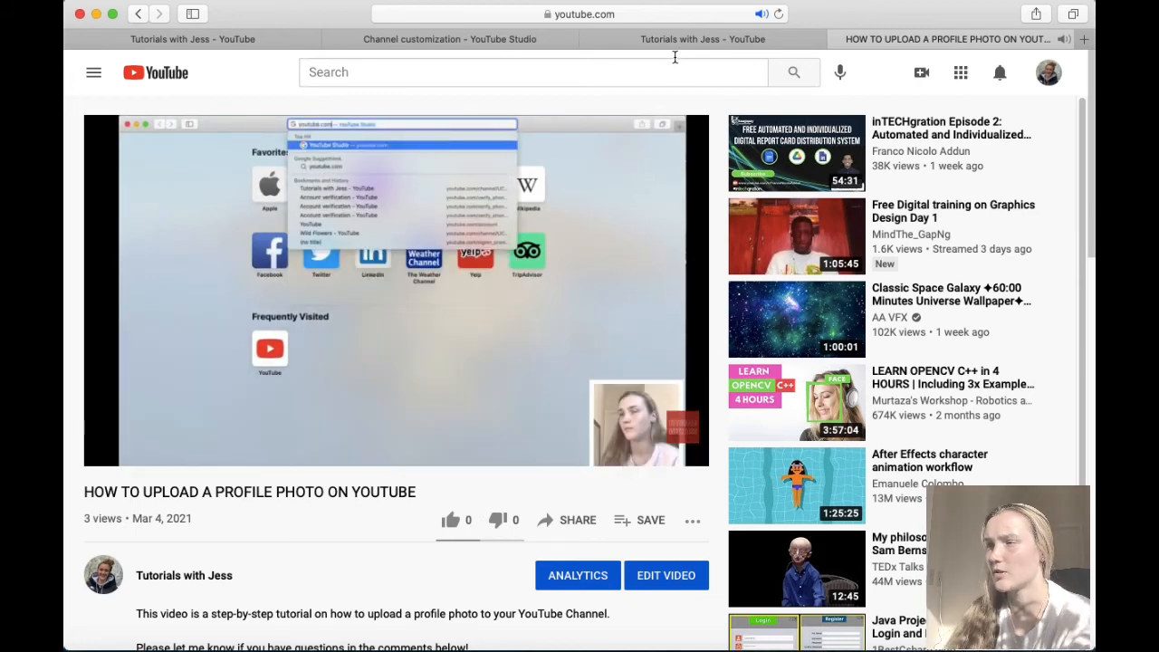
click(835, 39)
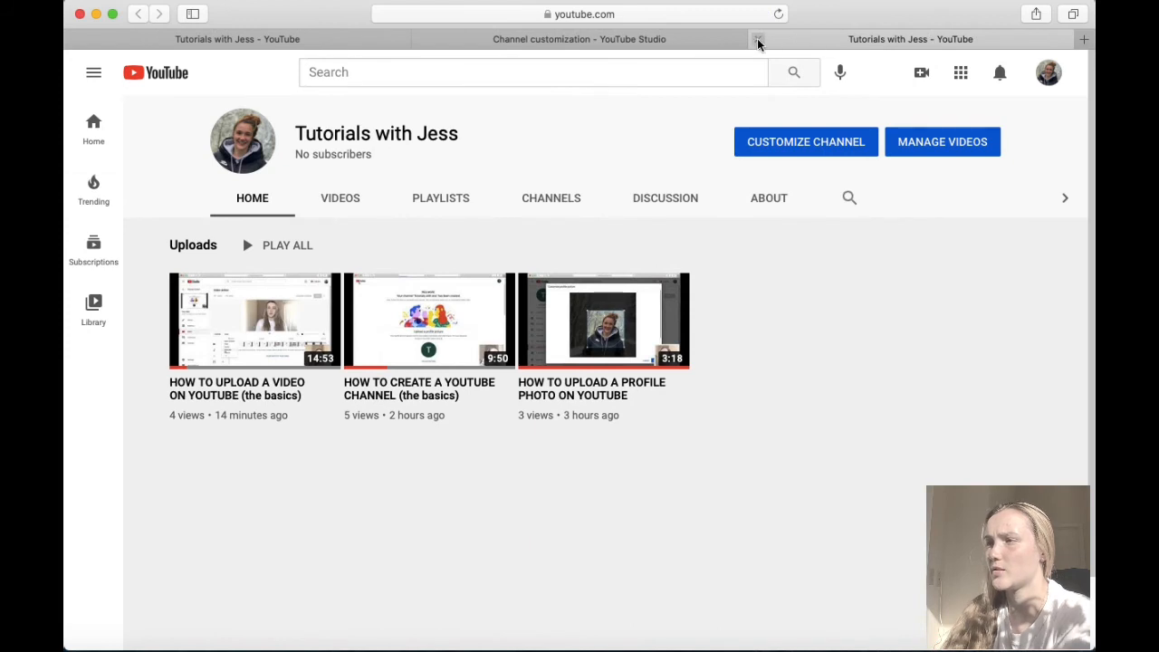
- Reopen the channel's branding customization and set the video watermark's display time to End of video
click(771, 144)
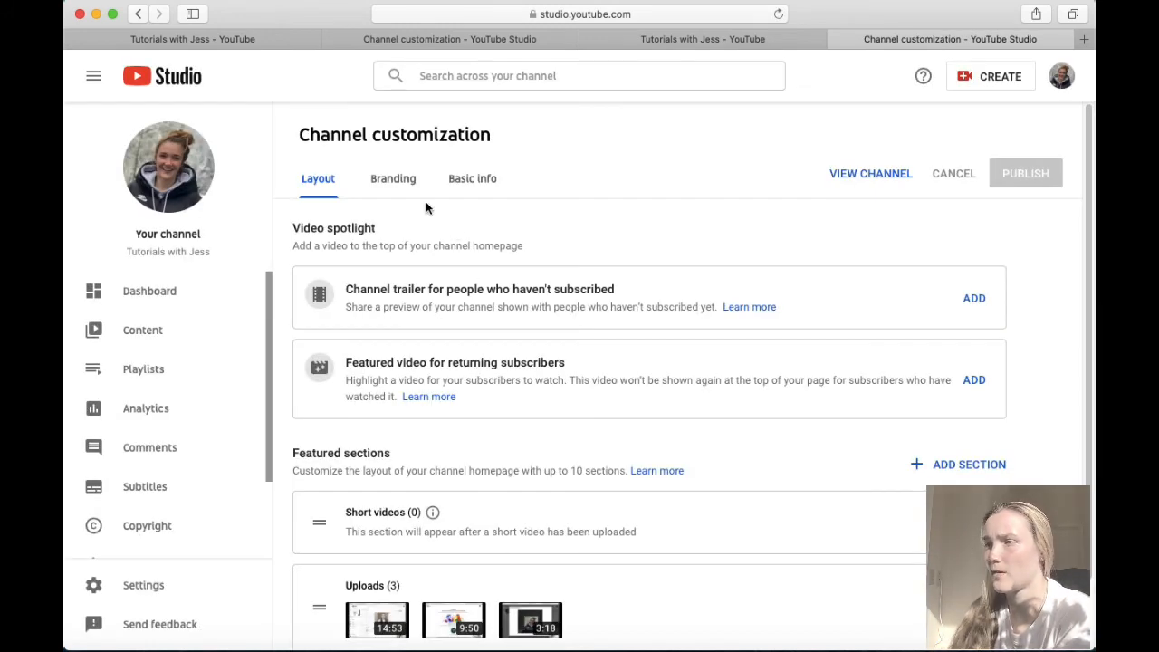
click(399, 180)
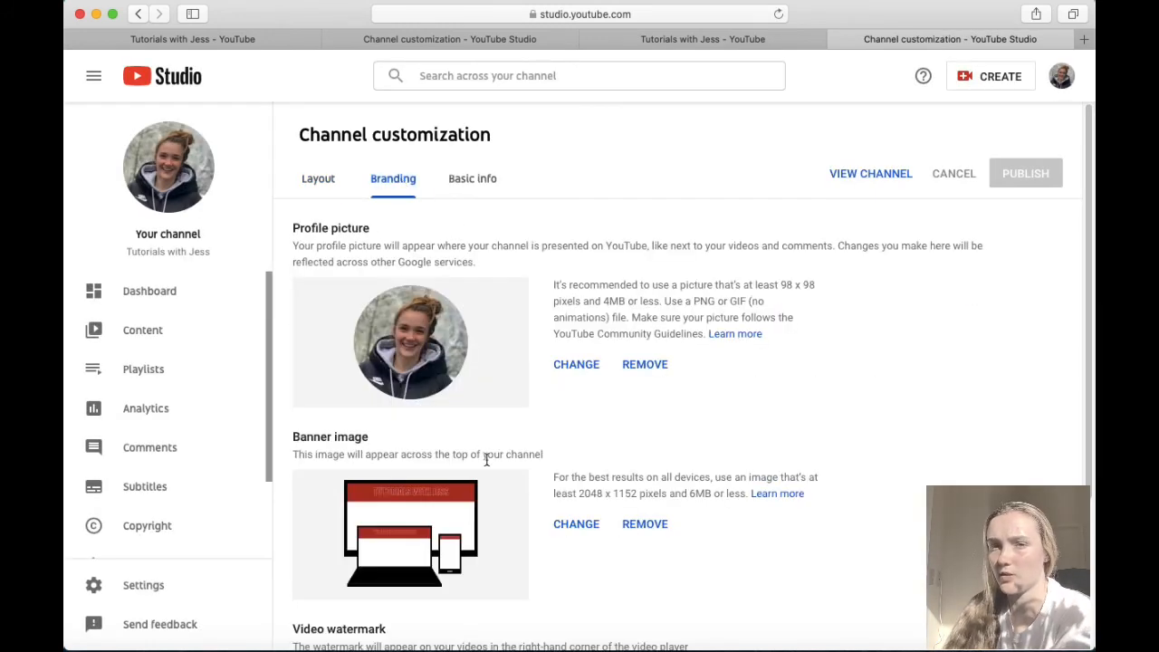
scroll(515, 536, down, 5)
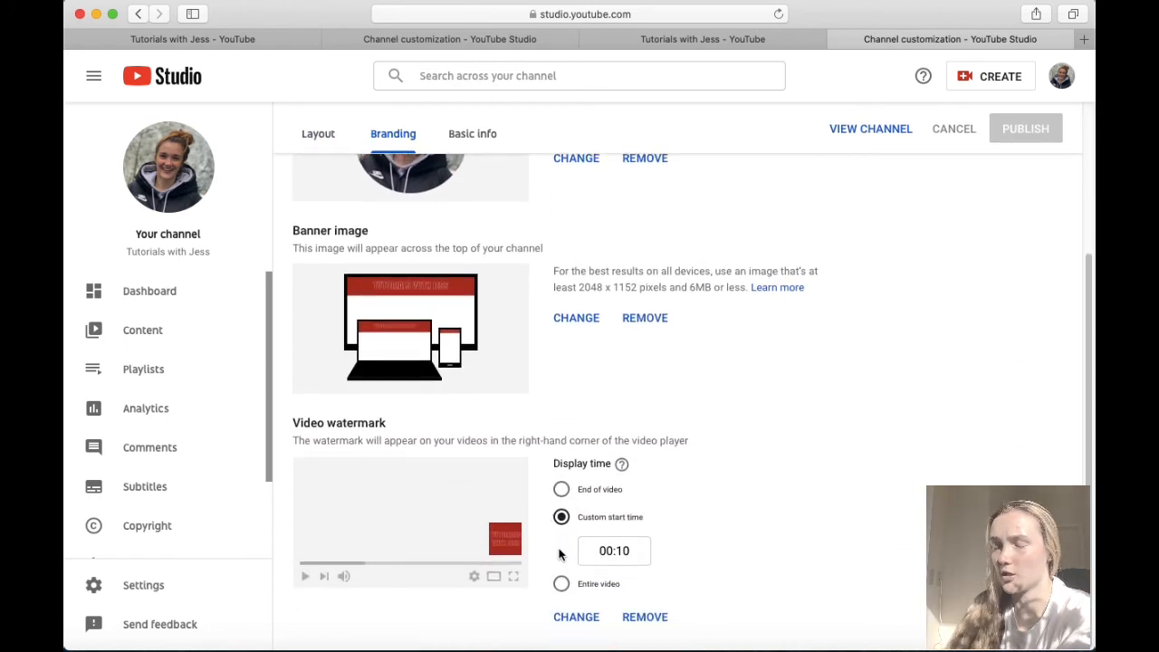
click(562, 490)
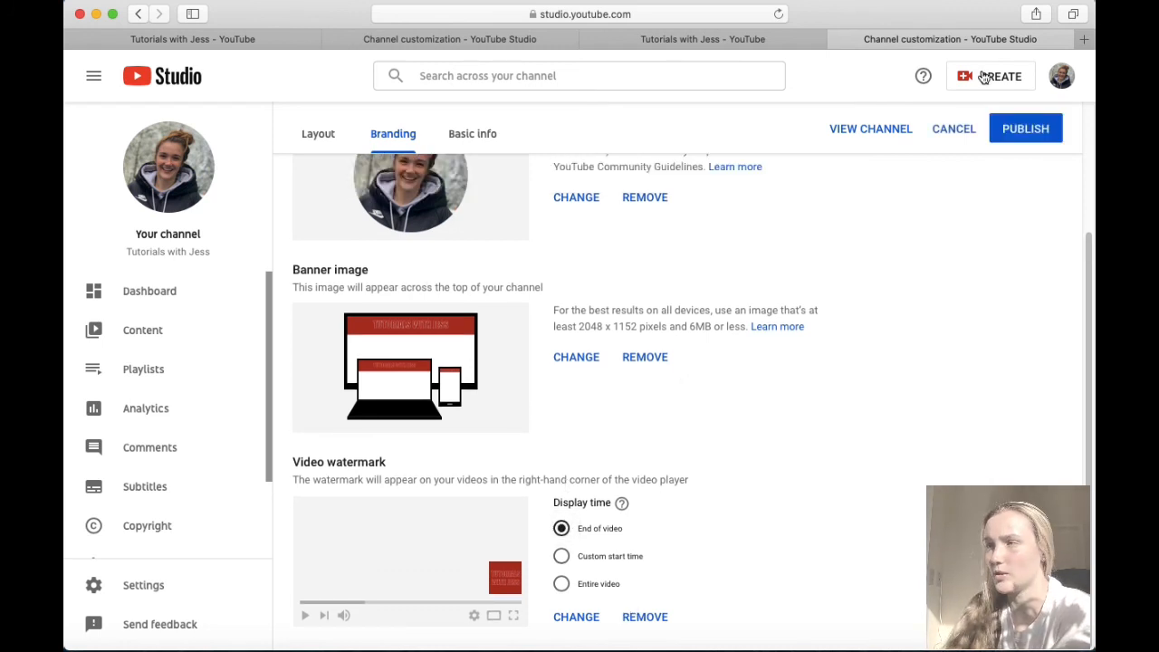
- Publish the watermark's display time change and go to the channel's public page
click(1020, 129)
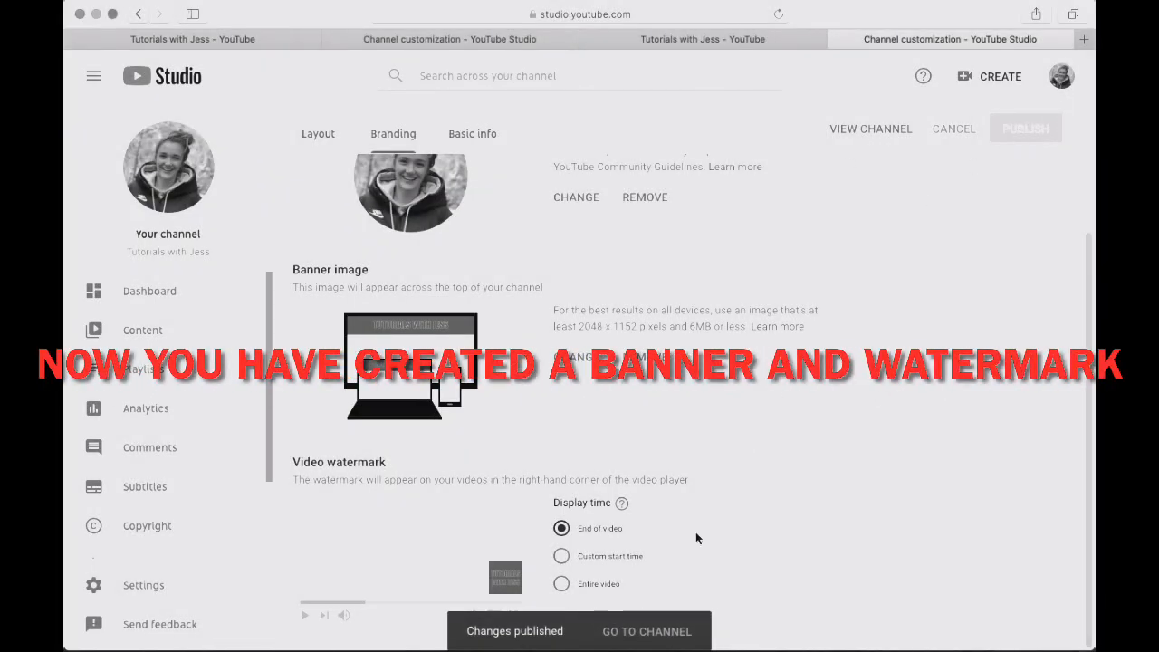
click(646, 631)
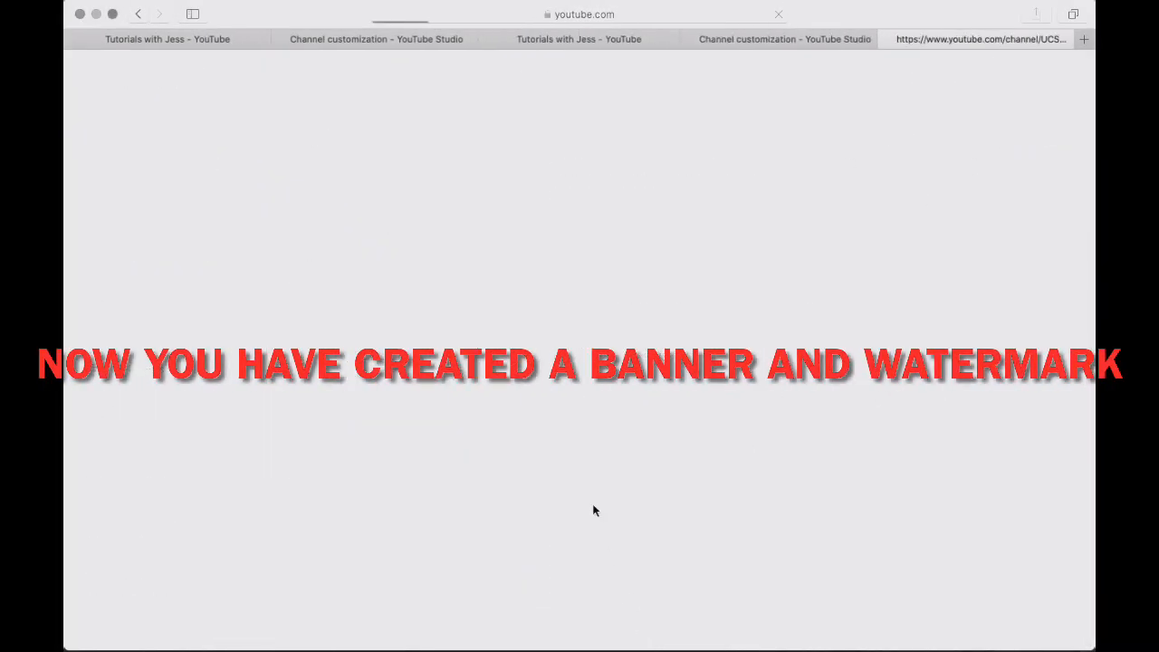